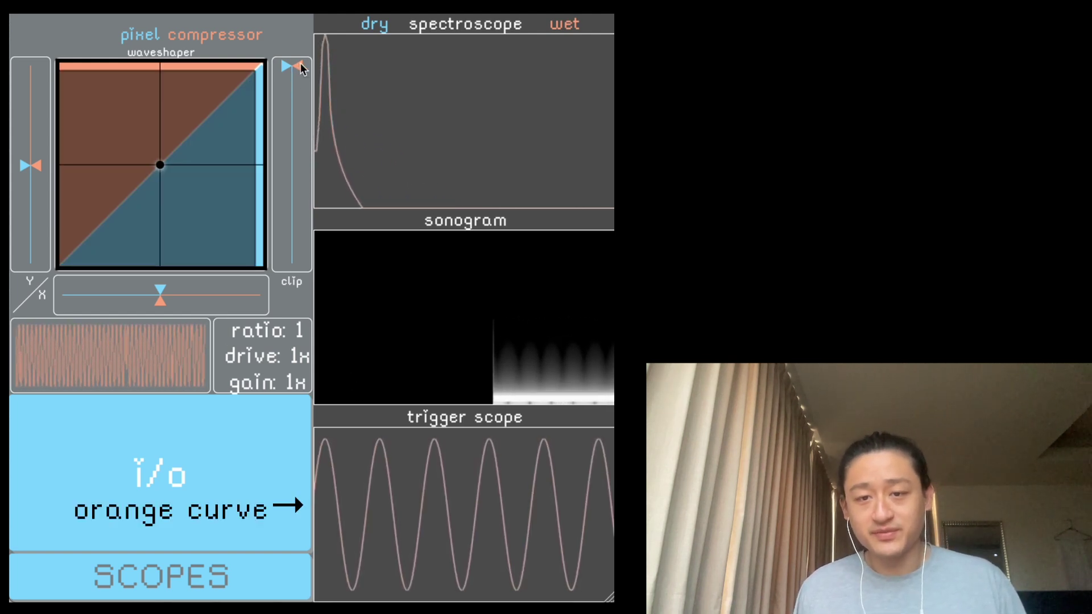
Step: Pull the clip handle down to ratio 50, flattening the sine's peaks into odd harmonics
{"action": "left_click_drag", "start_coordinate": [301, 68], "coordinate": [298, 169]}
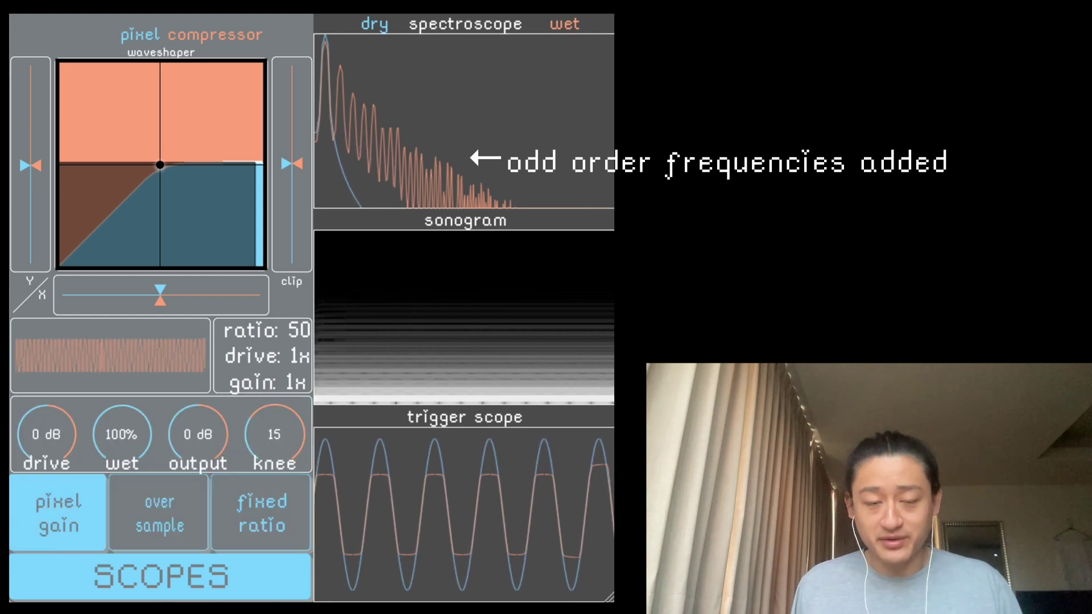
Step: Enable 'pixel gain' automatic make-up gain, boosting the compressed wave to 1.96x
{"action": "left_click", "coordinate": [74, 512]}
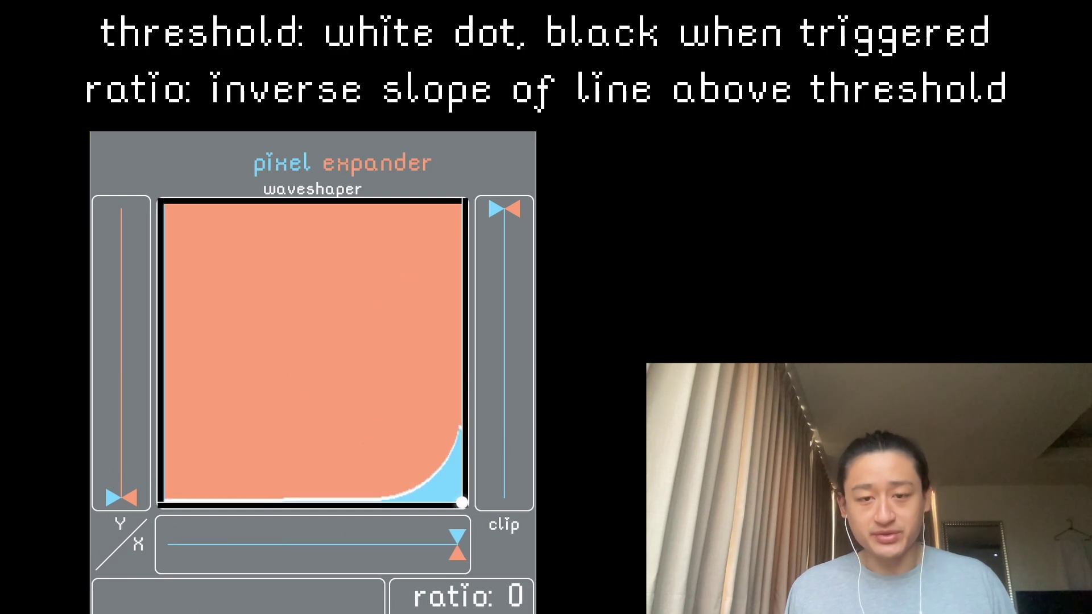
Step: Raise the threshold dot to the top of the grid for a straight 'pixel clip' line at ratio inf
{"action": "left_click_drag", "start_coordinate": [461, 503], "coordinate": [461, 205]}
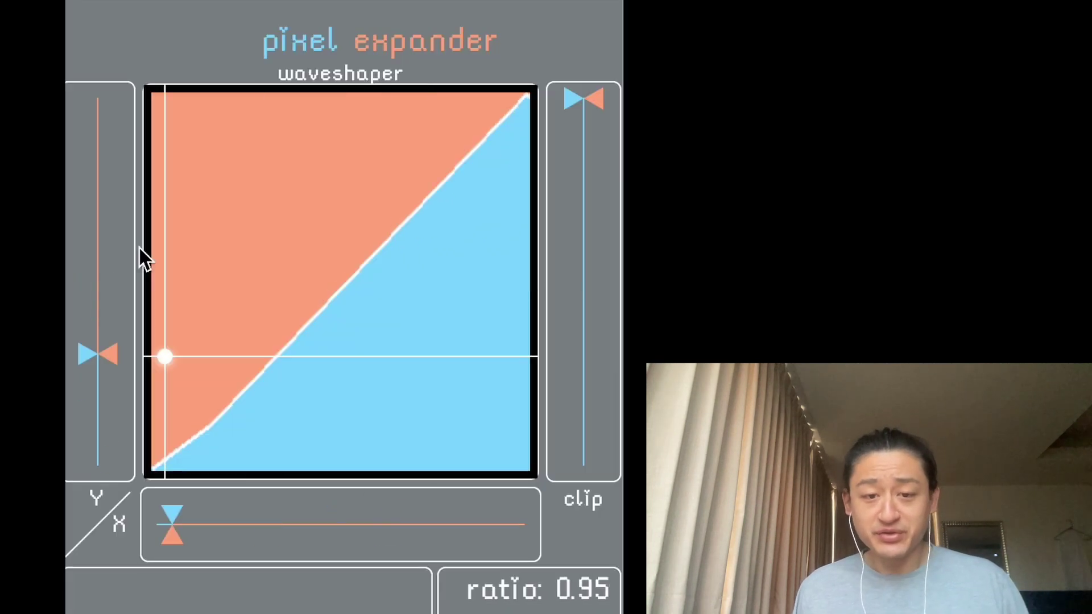
Step: Raise the threshold dot until the expander curve becomes a 'pixel compressor' curve
{"action": "mouse_move", "coordinate": [140, 256]}
{"action": "left_mouse_down"}
{"action": "mouse_move", "coordinate": [275, 62]}
{"action": "mouse_move", "coordinate": [438, 134]}
{"action": "mouse_move", "coordinate": [397, 243]}
{"action": "mouse_move", "coordinate": [451, 506]}
{"action": "mouse_move", "coordinate": [594, 61]}
{"action": "mouse_move", "coordinate": [378, 25]}
{"action": "mouse_move", "coordinate": [66, 373]}
{"action": "mouse_move", "coordinate": [219, 214]}
{"action": "mouse_move", "coordinate": [461, 135]}
{"action": "mouse_move", "coordinate": [380, 383]}
{"action": "mouse_move", "coordinate": [228, 261]}
{"action": "mouse_move", "coordinate": [246, 138]}
{"action": "left_mouse_up"}
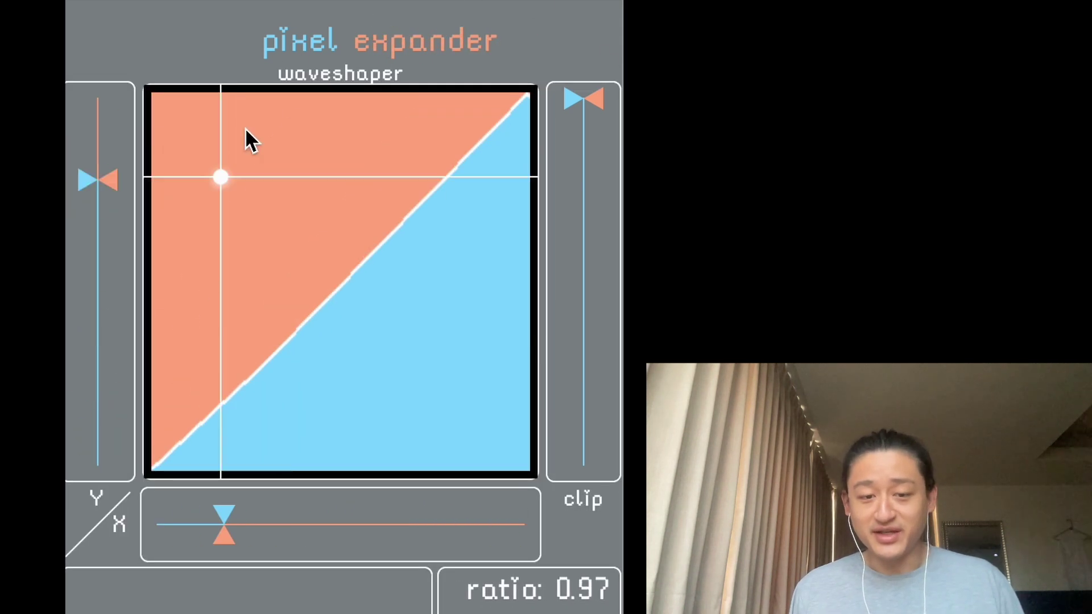